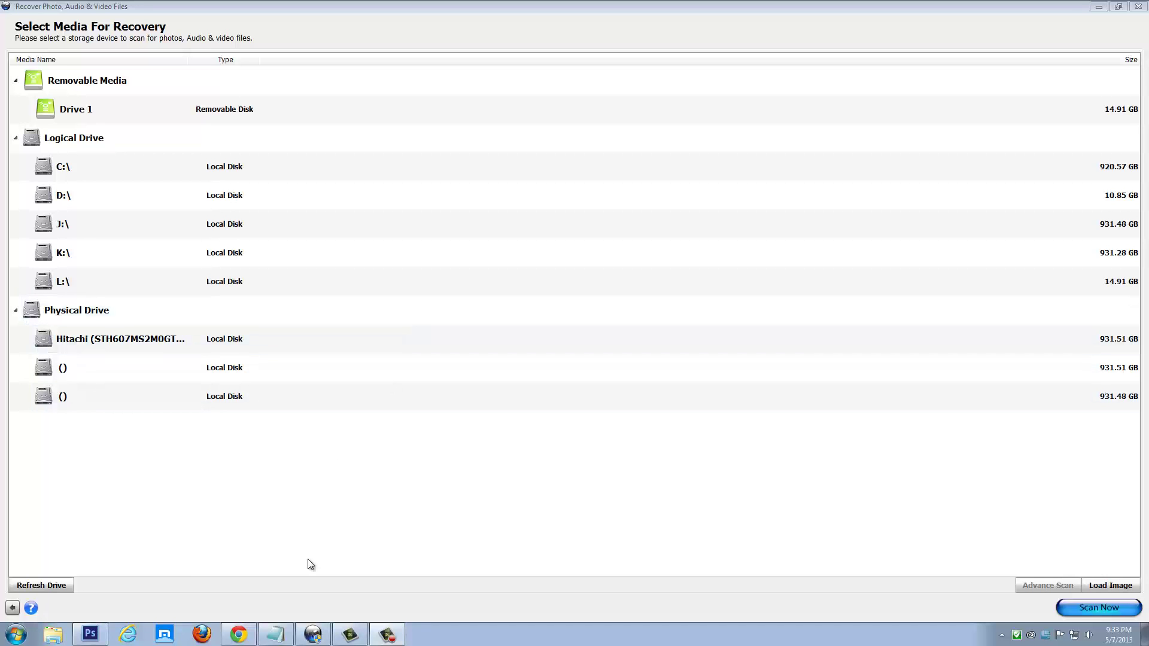
Switch to Chrome showing the Stellar Phoenix Photo Recovery download page at softdeal.org/sdcard.
{"action": "left_click", "coordinate": [243, 640]}
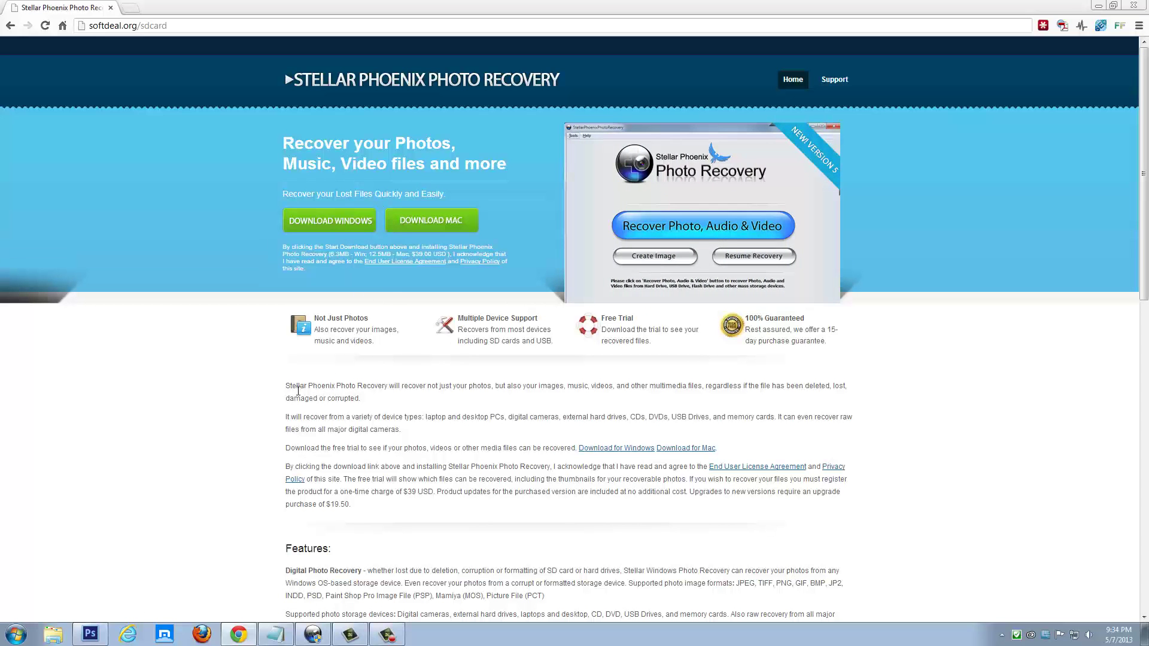
Scroll the softdeal.org/sdcard page down to the Features list and back, then return to the recovery program.
{"action": "scroll", "coordinate": [312, 398], "scroll_direction": "down", "scroll_amount": 1}
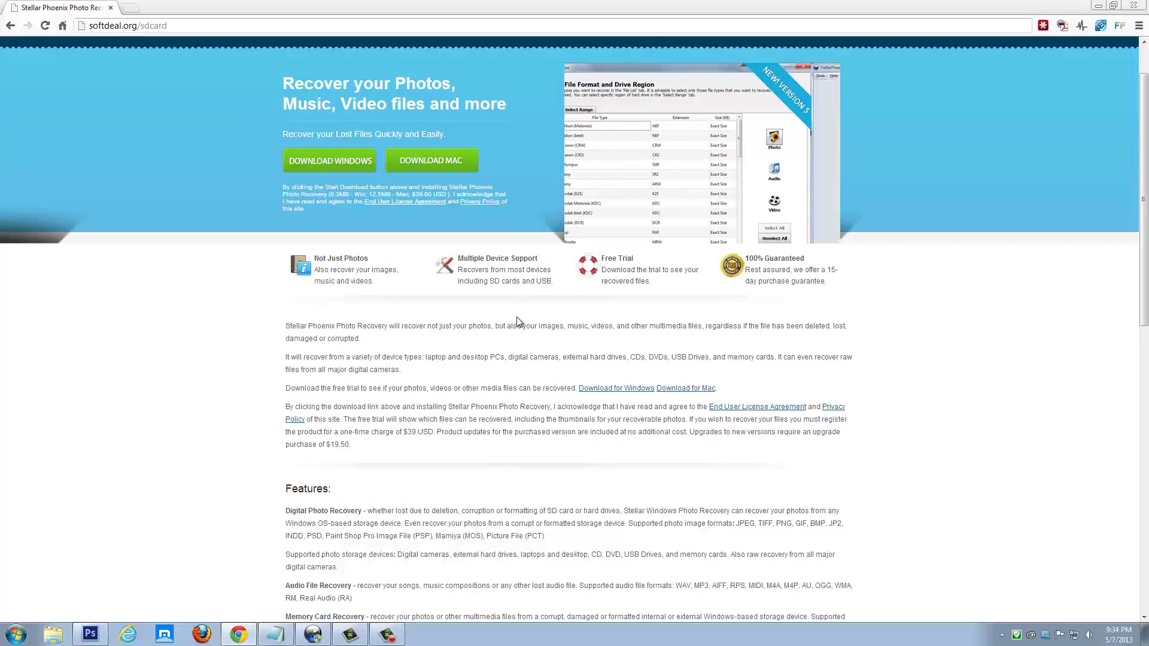
{"action": "scroll", "coordinate": [457, 413], "scroll_direction": "down", "scroll_amount": 2}
{"action": "scroll", "coordinate": [457, 413], "scroll_direction": "down", "scroll_amount": 3}
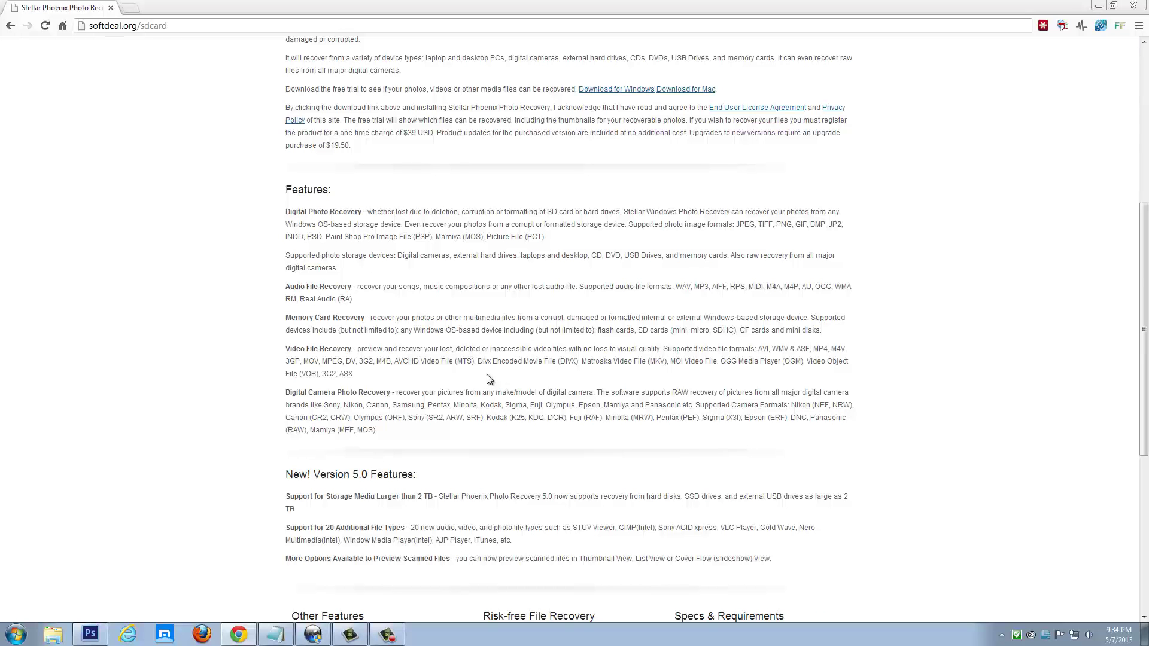
{"action": "scroll", "coordinate": [490, 378], "scroll_direction": "up", "scroll_amount": 5}
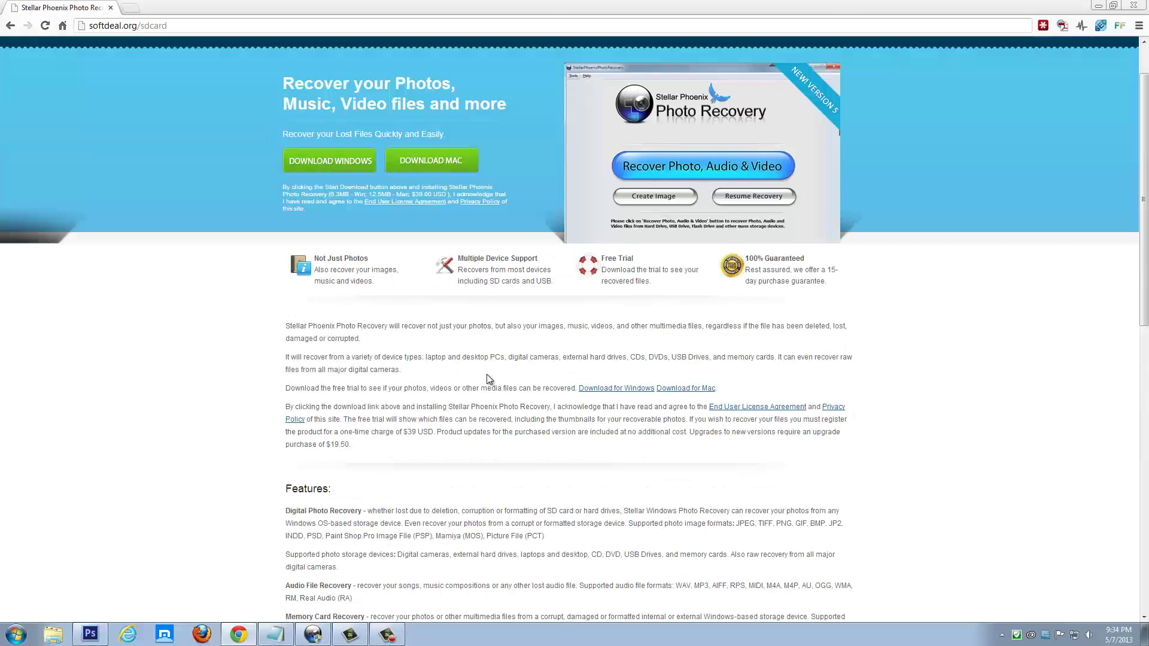
{"action": "left_click", "coordinate": [324, 639]}
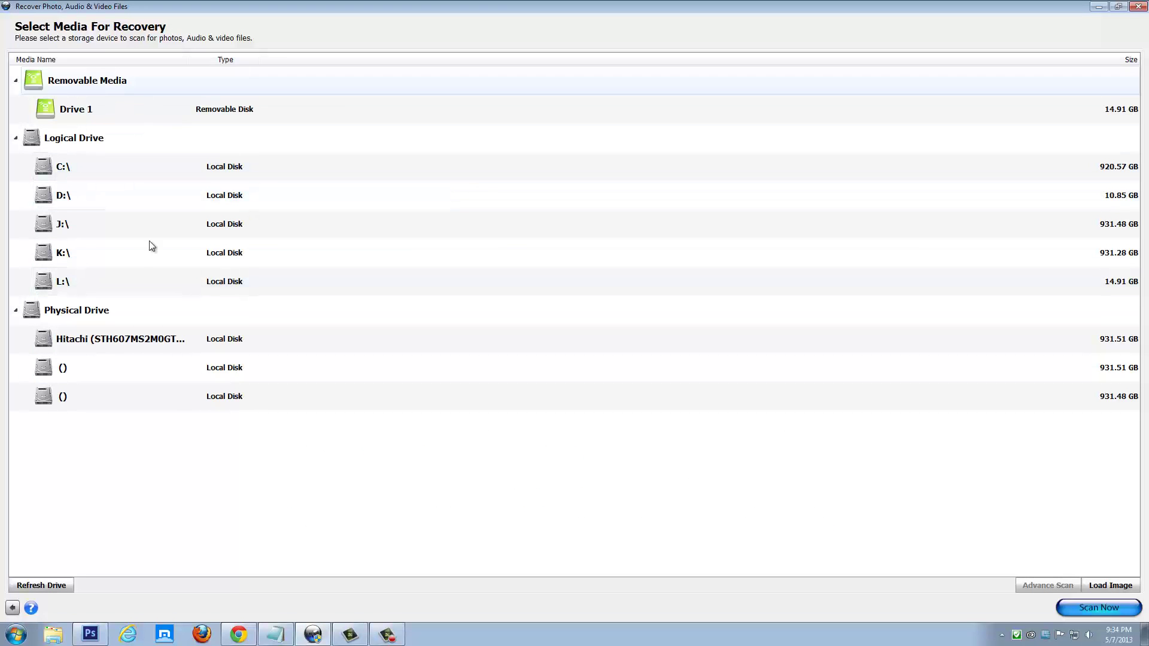
Under Recover Photo, Audio & Video, select Drive 1 (14.91 GB removable disk) for an Advance Scan.
{"action": "left_click", "coordinate": [12, 608]}
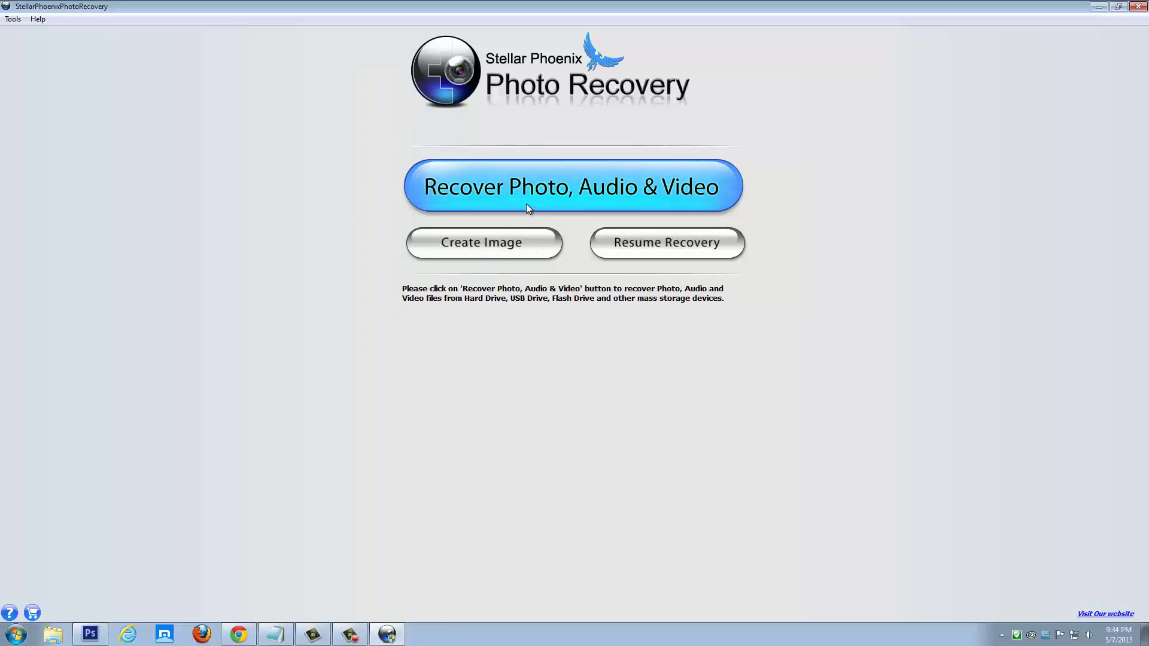
{"action": "left_click", "coordinate": [565, 189]}
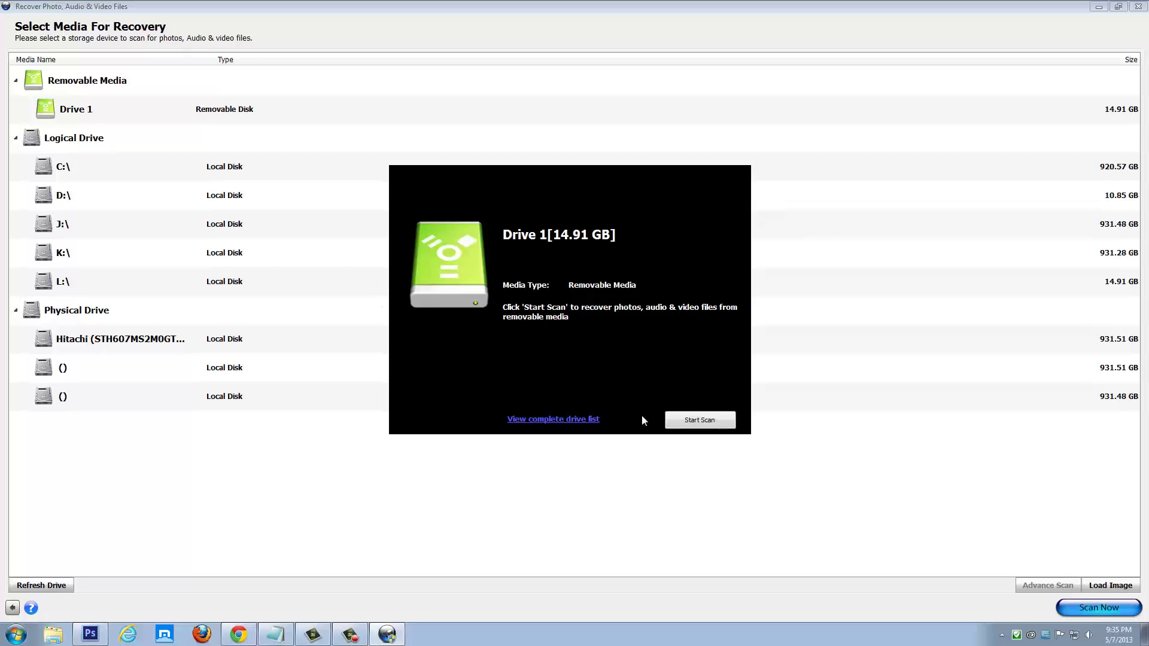
{"action": "left_click", "coordinate": [577, 419]}
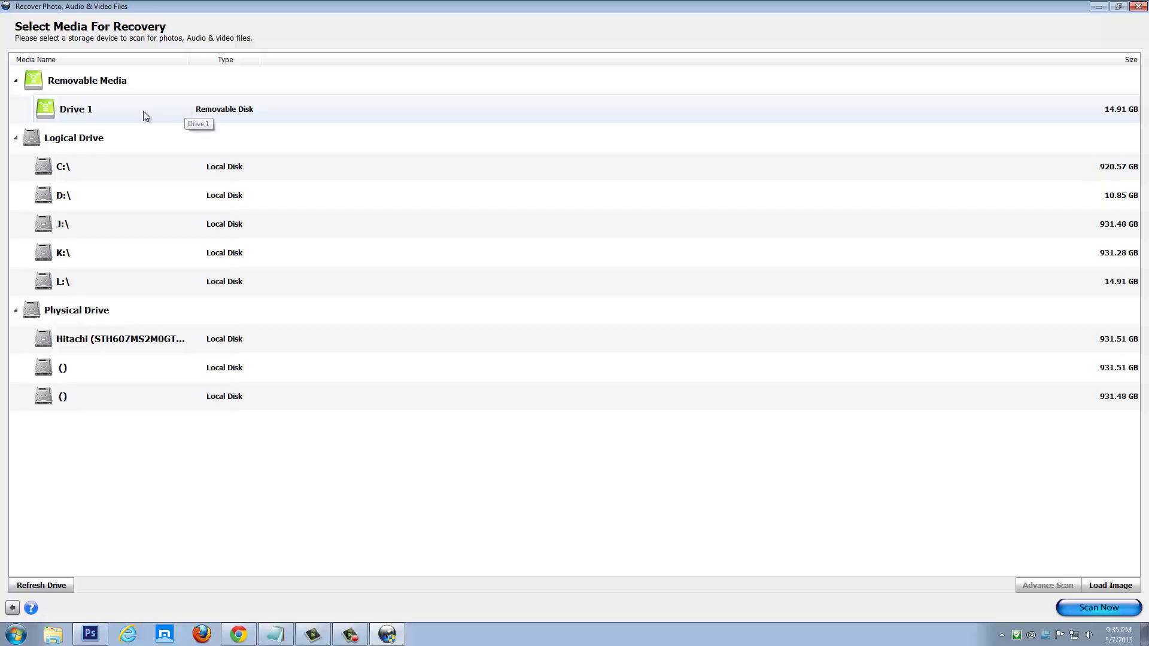
{"action": "left_click", "coordinate": [127, 115]}
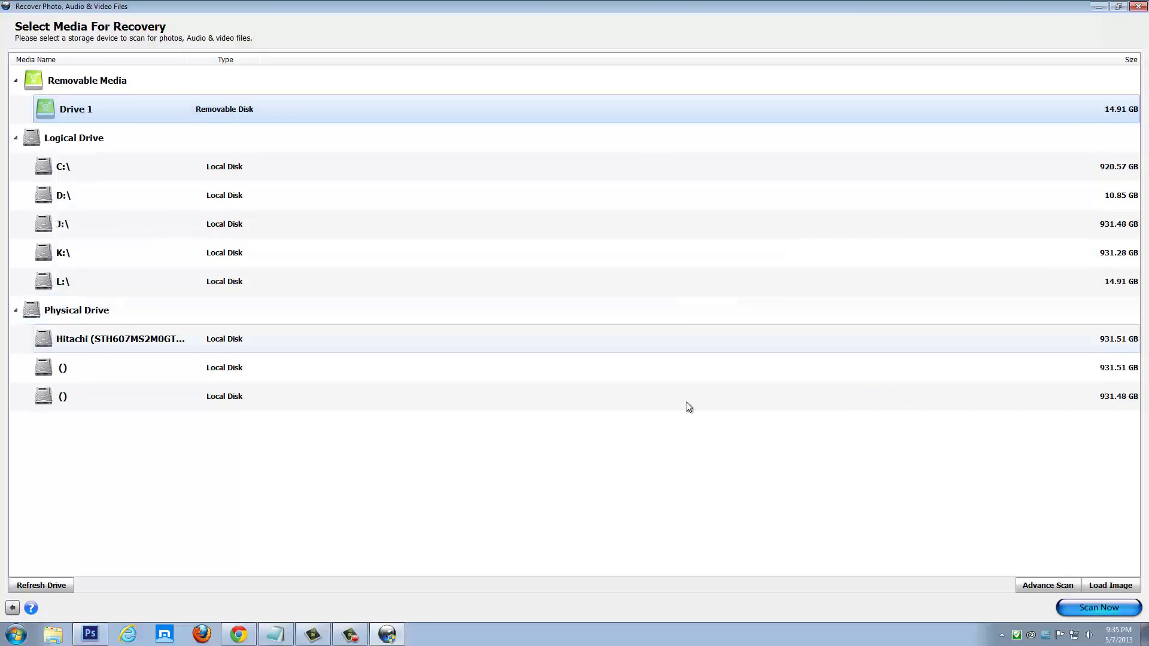
{"action": "left_click", "coordinate": [1034, 587]}
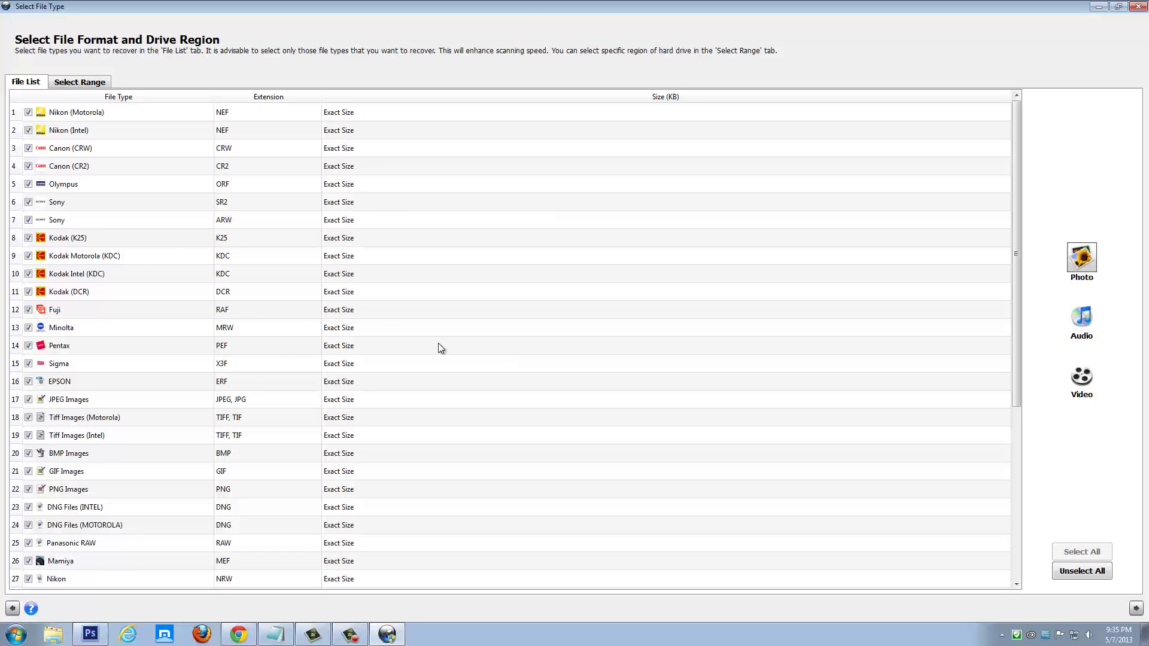
Unselect all file types, then tick JPEG Images, Adobe Photoshop and PNG Images.
{"action": "left_click", "coordinate": [1071, 572]}
{"action": "scroll", "coordinate": [120, 323], "scroll_direction": "down", "scroll_amount": 3}
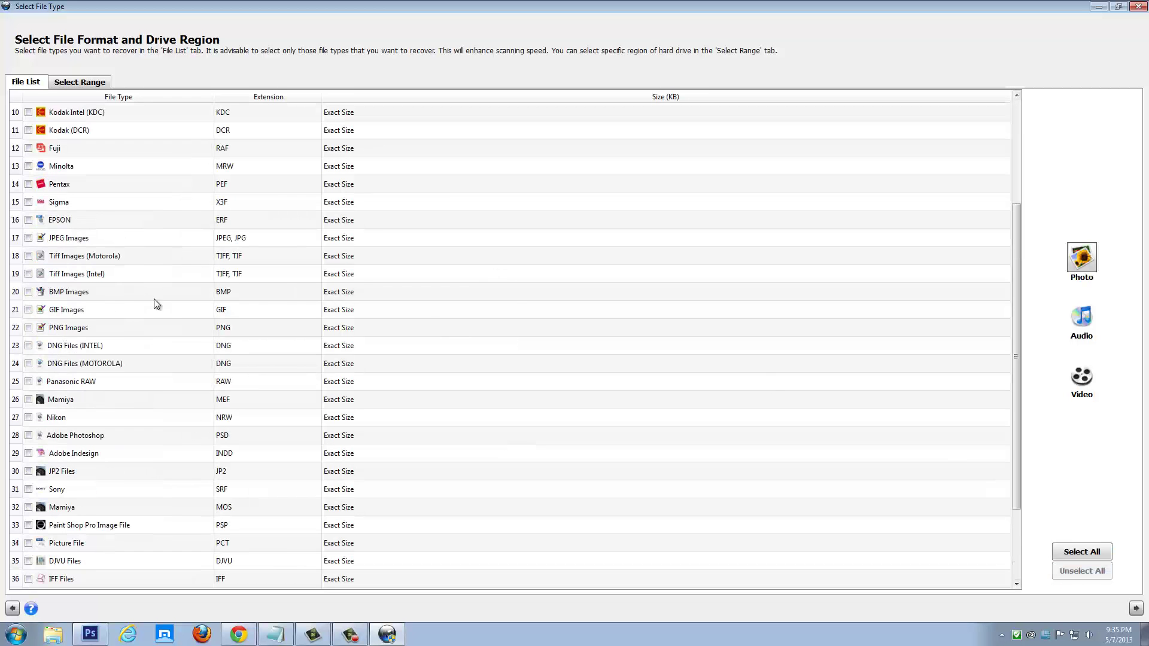
{"action": "scroll", "coordinate": [150, 308], "scroll_direction": "down", "scroll_amount": 1}
{"action": "left_click", "coordinate": [29, 185]}
{"action": "scroll", "coordinate": [55, 302], "scroll_direction": "down", "scroll_amount": 1}
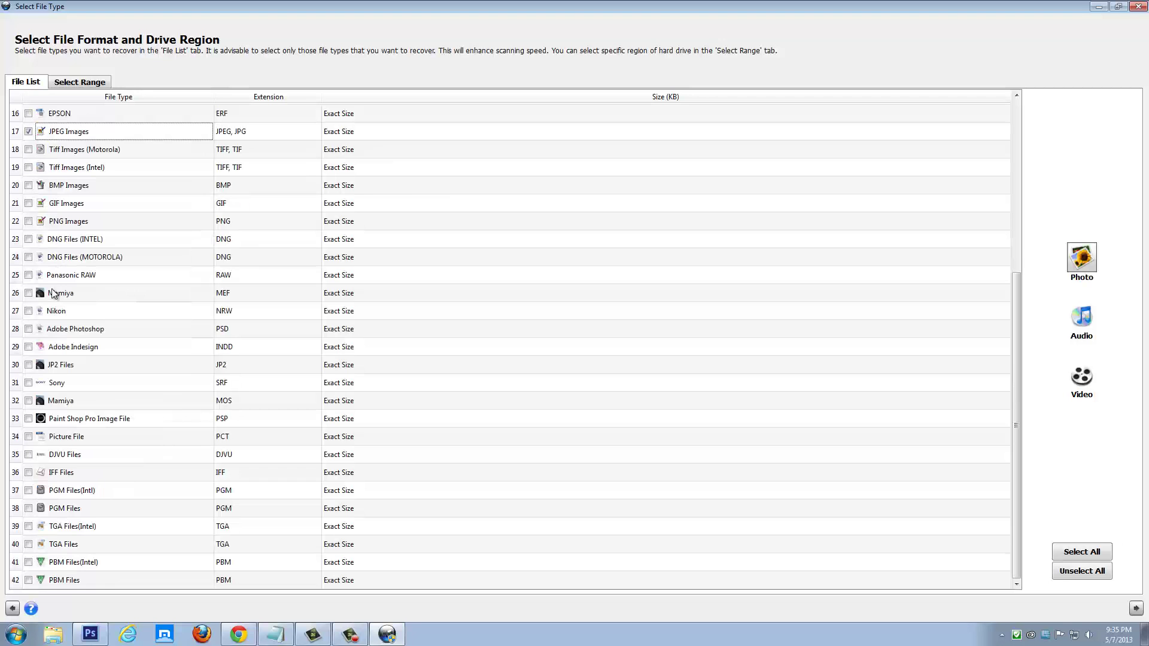
{"action": "left_click", "coordinate": [29, 329]}
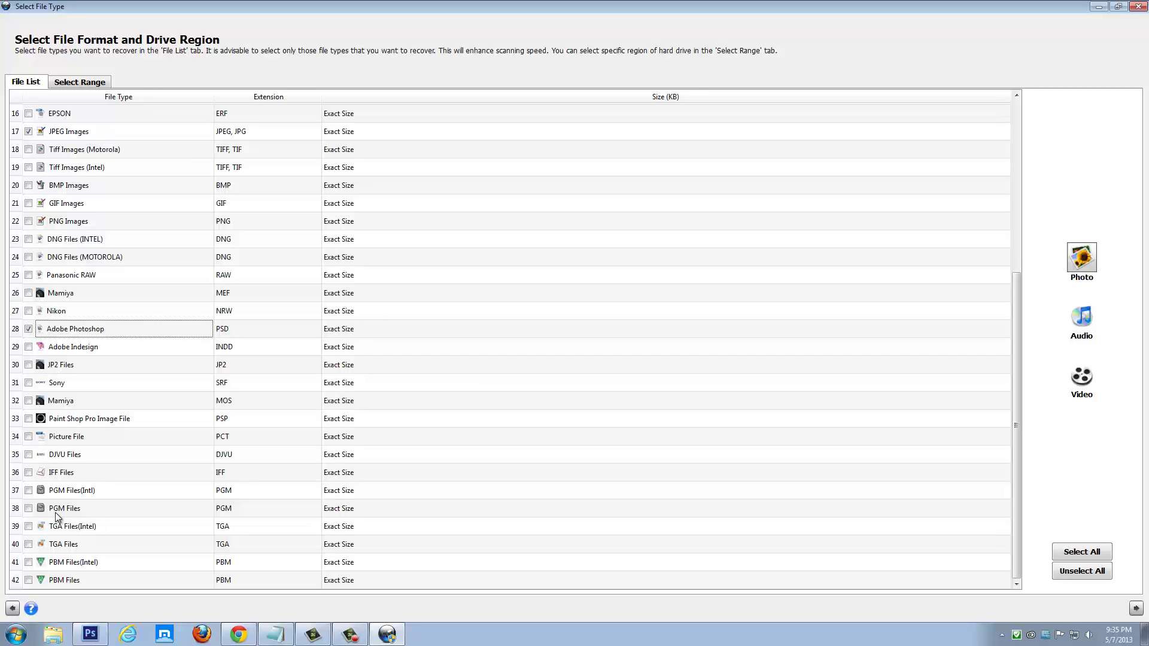
{"action": "scroll", "coordinate": [110, 492], "scroll_direction": "up", "scroll_amount": 3}
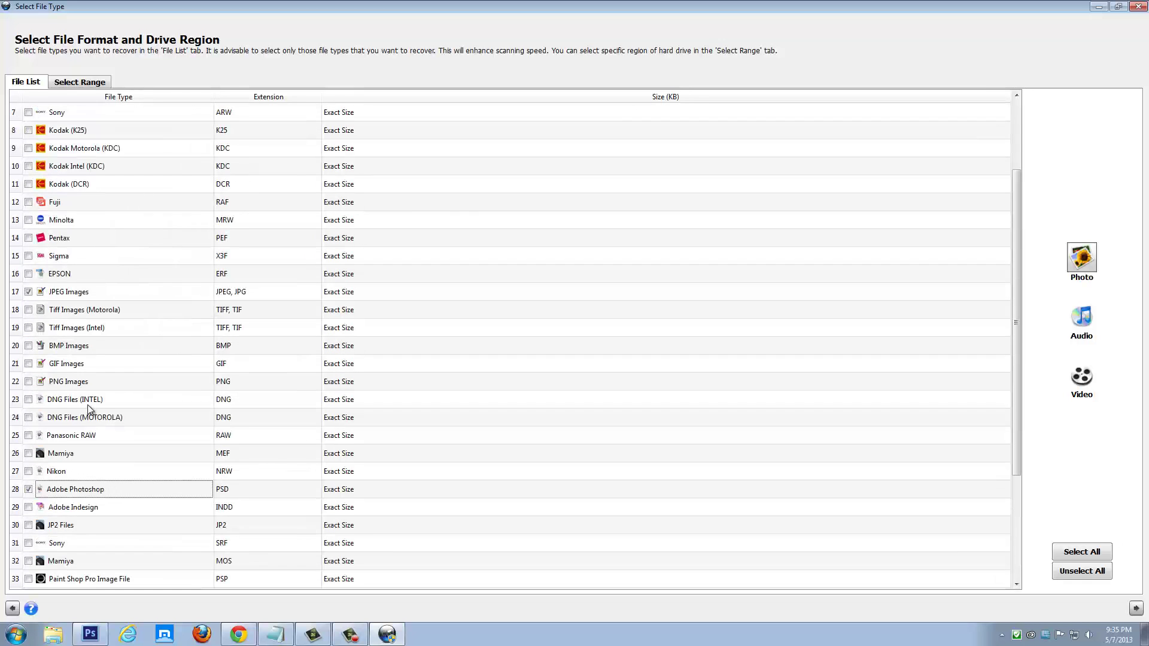
{"action": "left_click", "coordinate": [28, 382]}
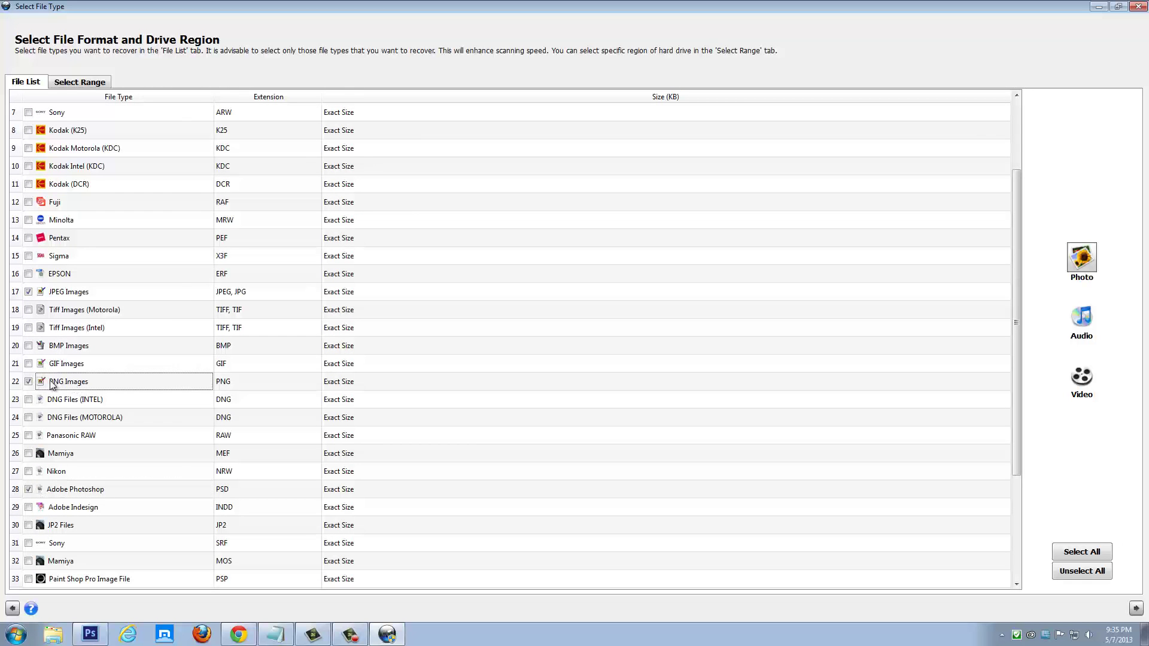
{"action": "scroll", "coordinate": [496, 373], "scroll_direction": "down", "scroll_amount": 3}
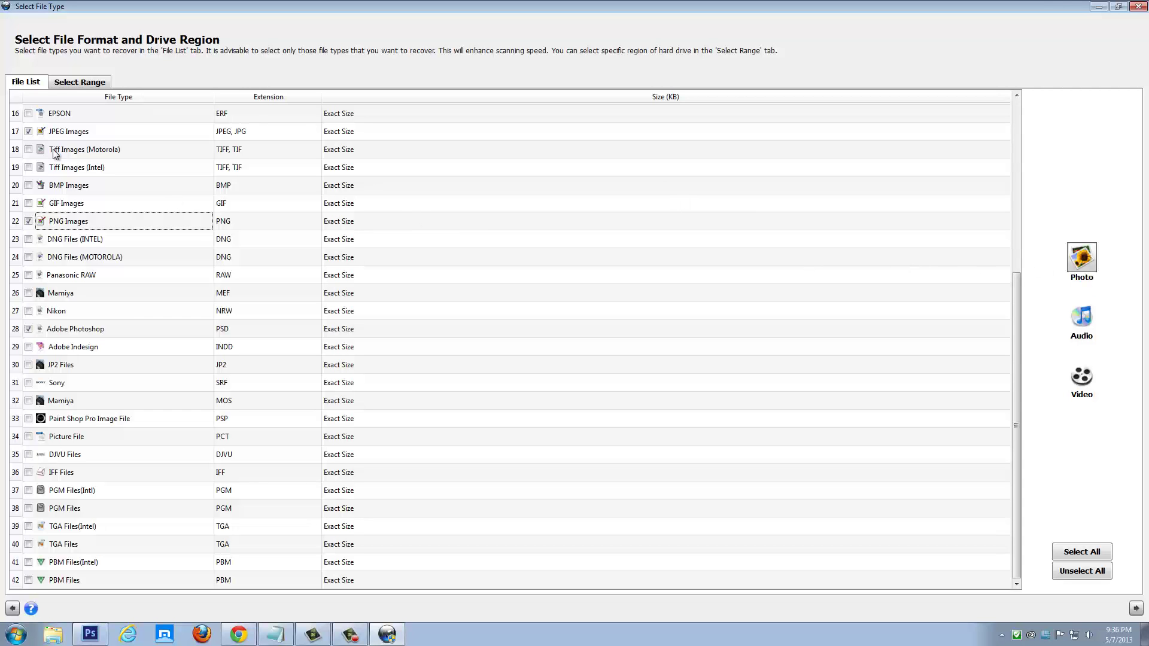
Expand the Audio and Video file type lists, then go back to the drive list.
{"action": "left_click", "coordinate": [1084, 324]}
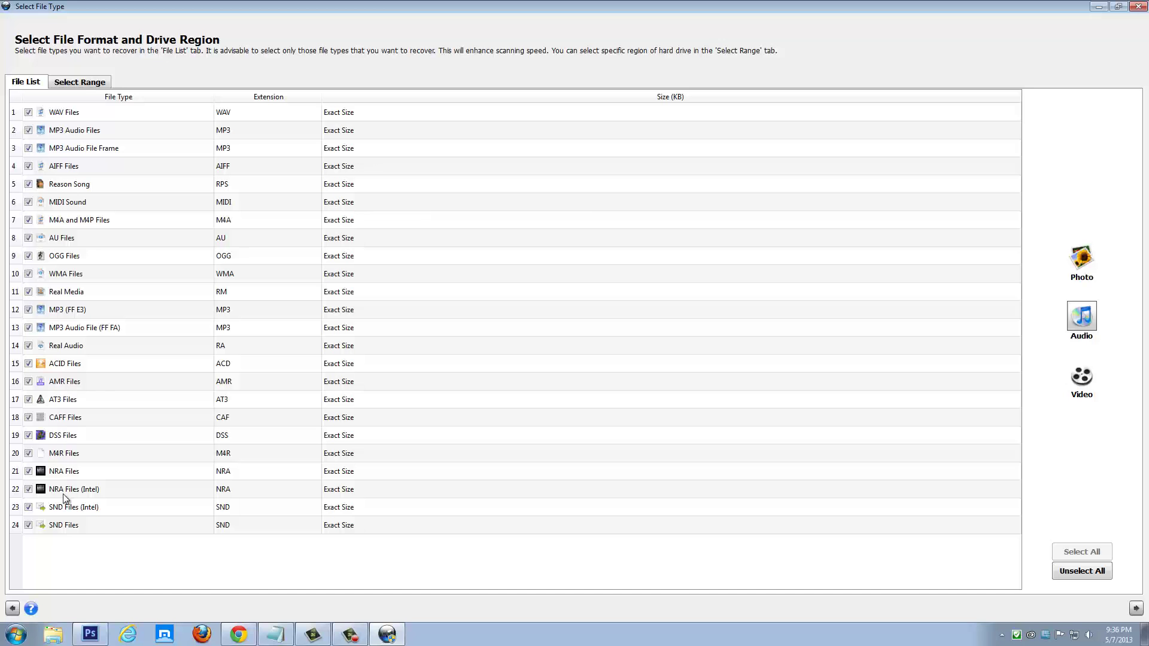
{"action": "left_click", "coordinate": [1084, 379]}
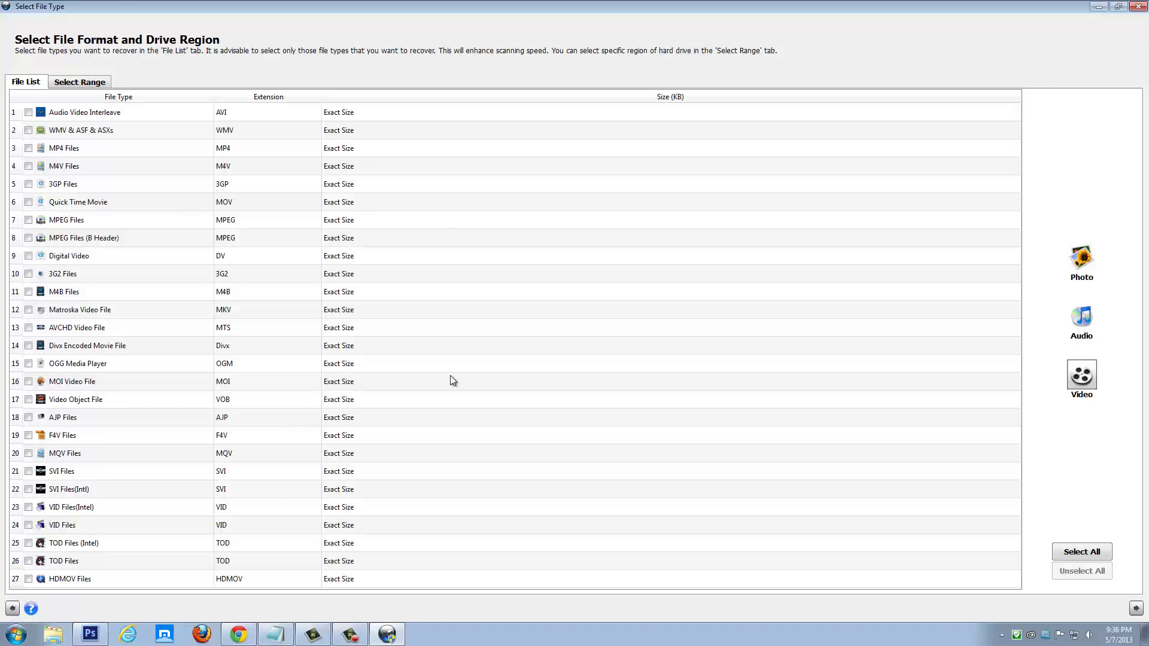
{"action": "left_click", "coordinate": [12, 609]}
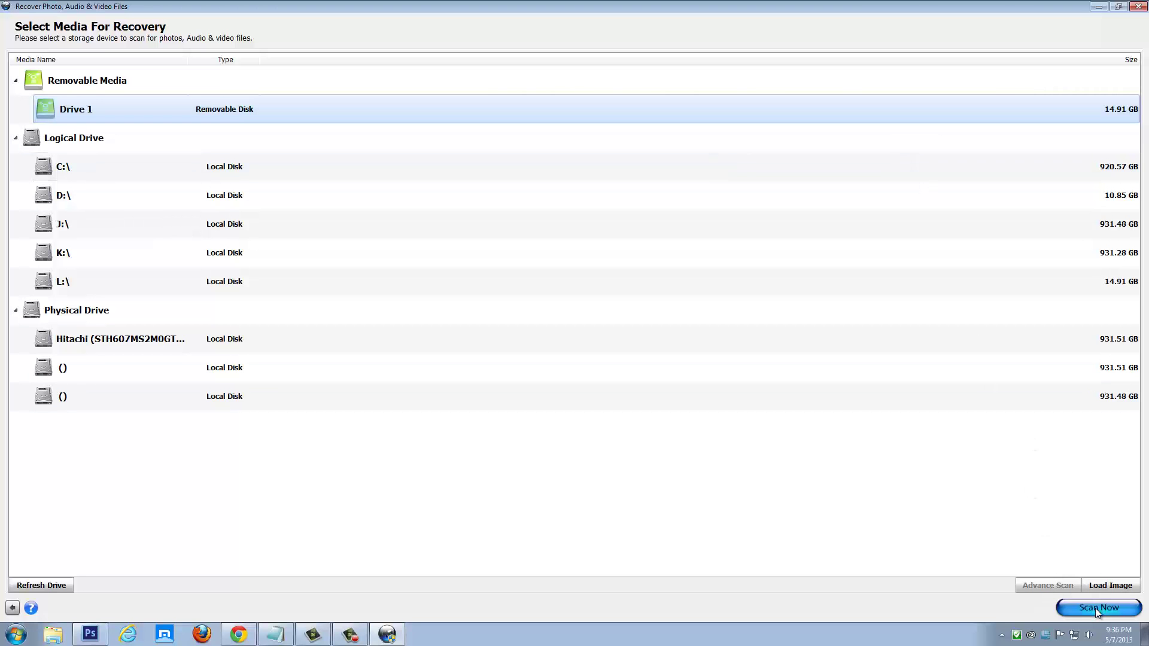
Set up an Advance Scan of Drive 1 with all Audio, Video and Photo types unselected.
{"action": "left_click", "coordinate": [1011, 102]}
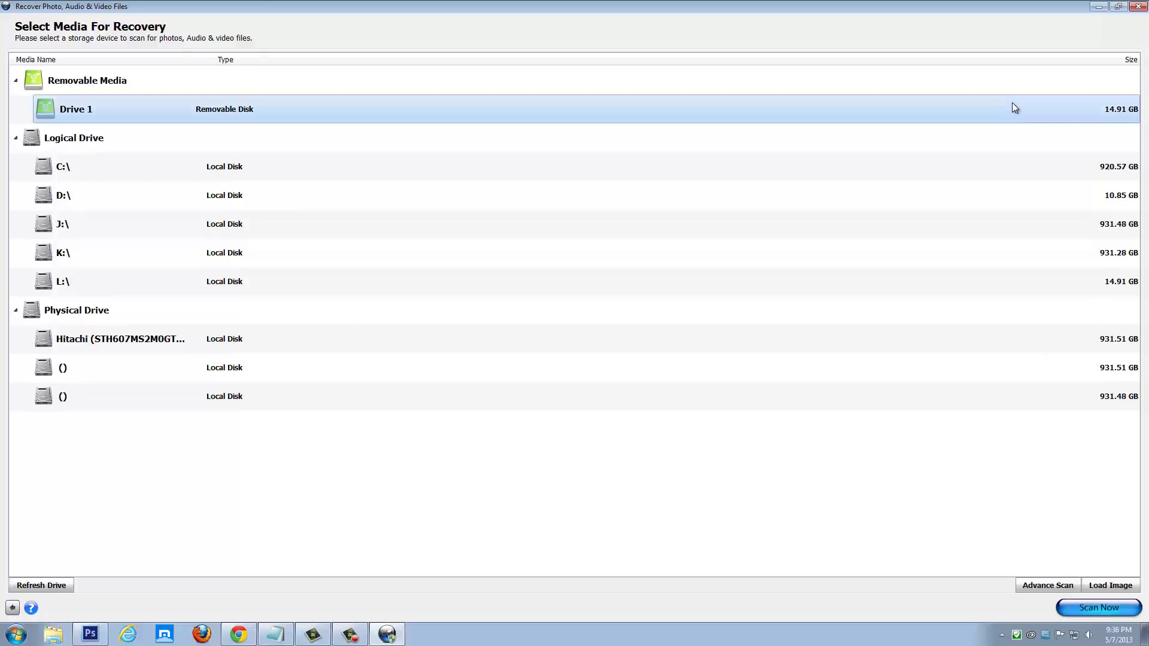
{"action": "left_click", "coordinate": [1059, 589]}
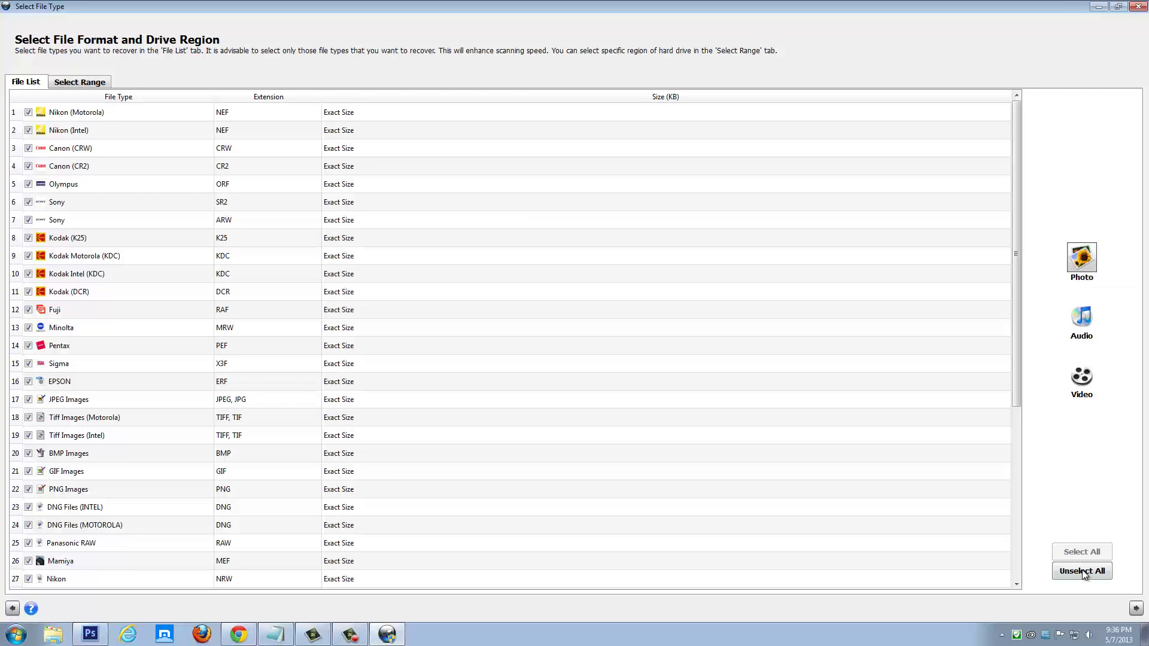
{"action": "left_click", "coordinate": [1081, 317]}
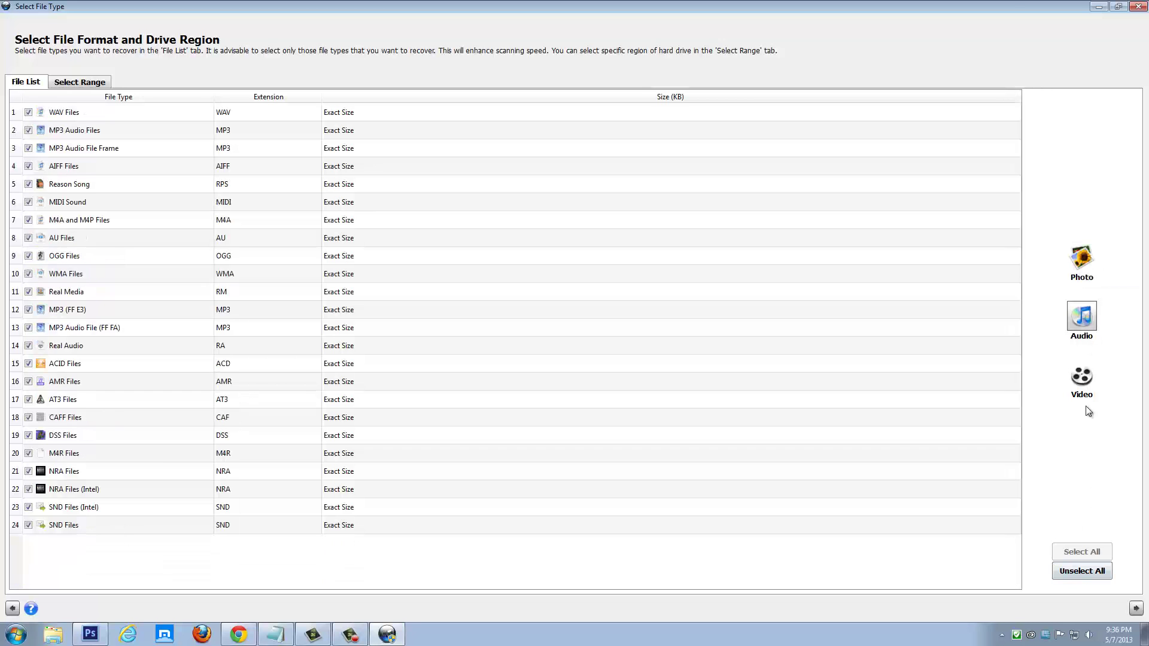
{"action": "left_click", "coordinate": [1082, 572]}
{"action": "left_click", "coordinate": [1082, 376]}
{"action": "left_click", "coordinate": [1082, 572]}
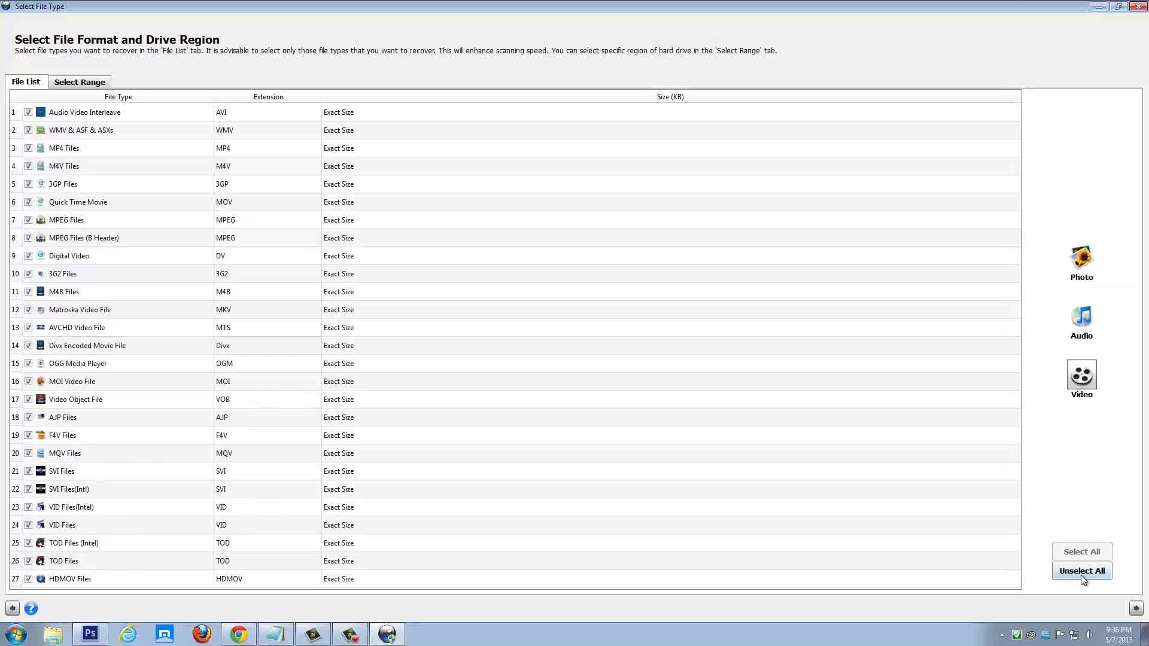
{"action": "left_click", "coordinate": [1088, 268]}
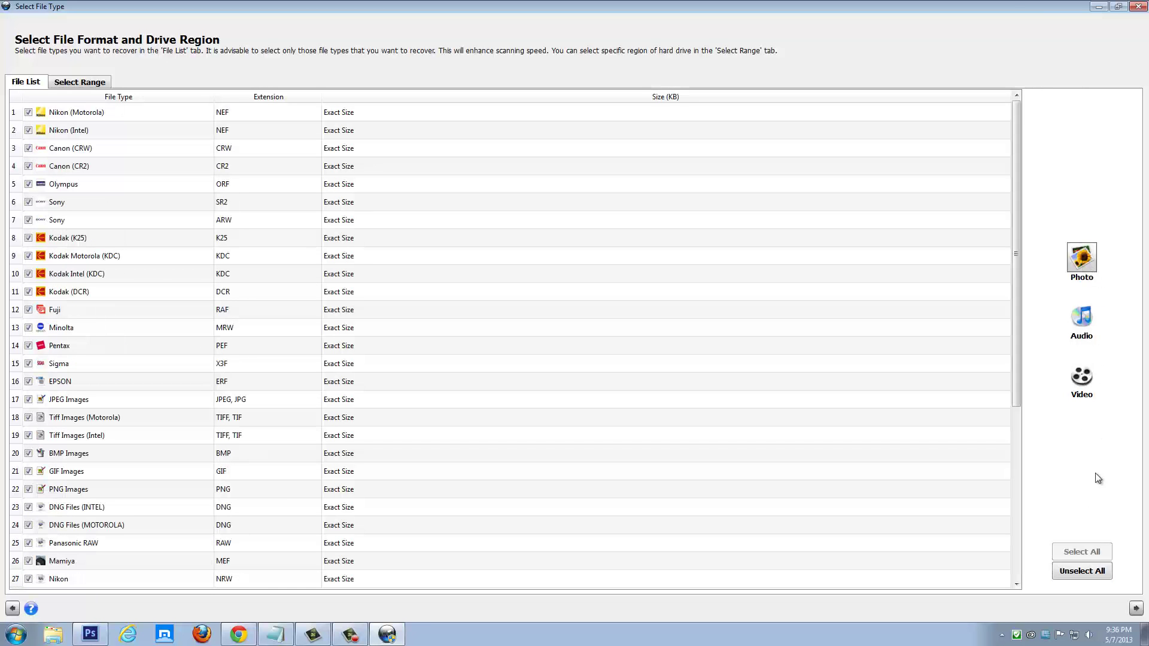
{"action": "left_click", "coordinate": [1091, 572]}
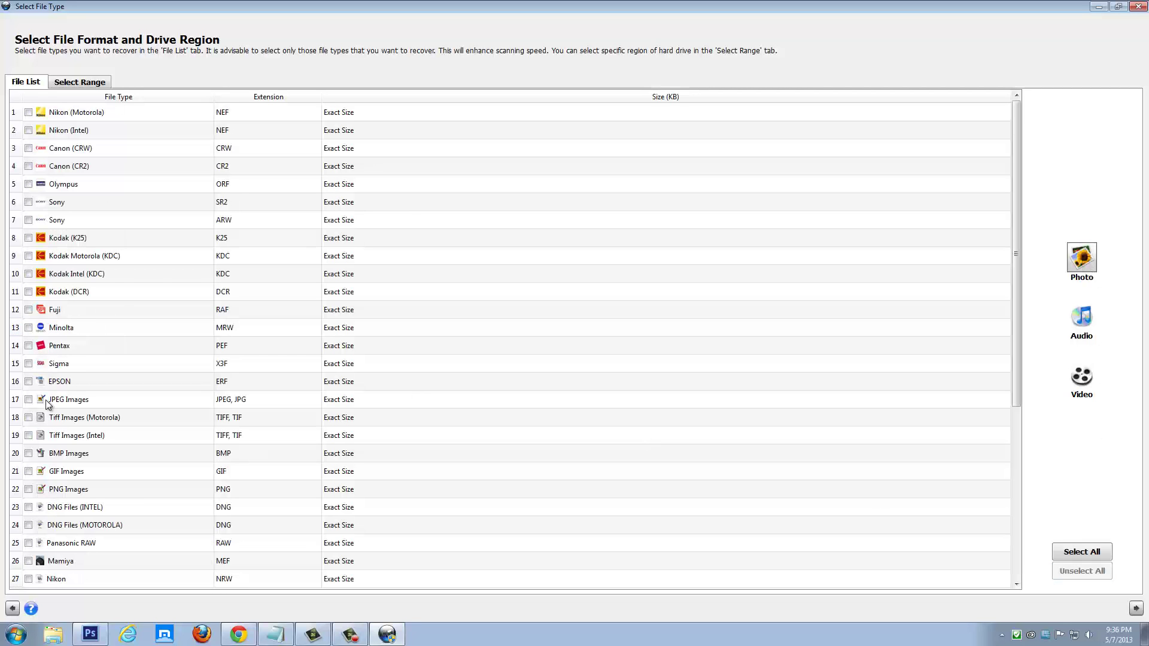
Tick only JPEG Images and PNG Images and start the scan.
{"action": "left_click", "coordinate": [28, 400]}
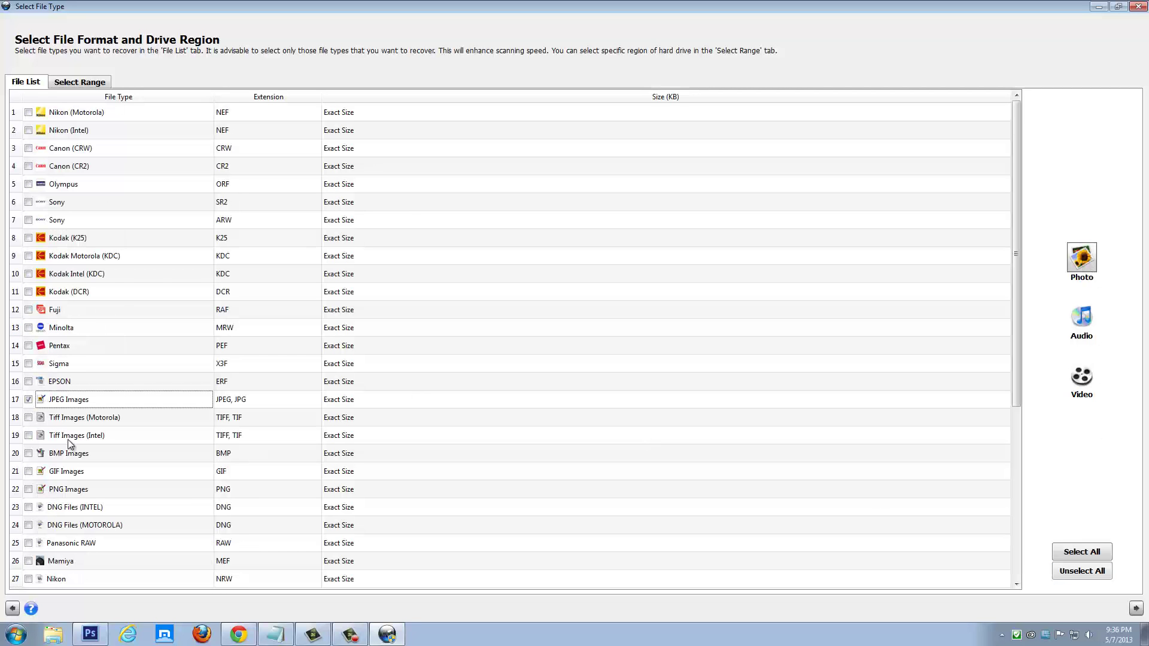
{"action": "left_click", "coordinate": [28, 489]}
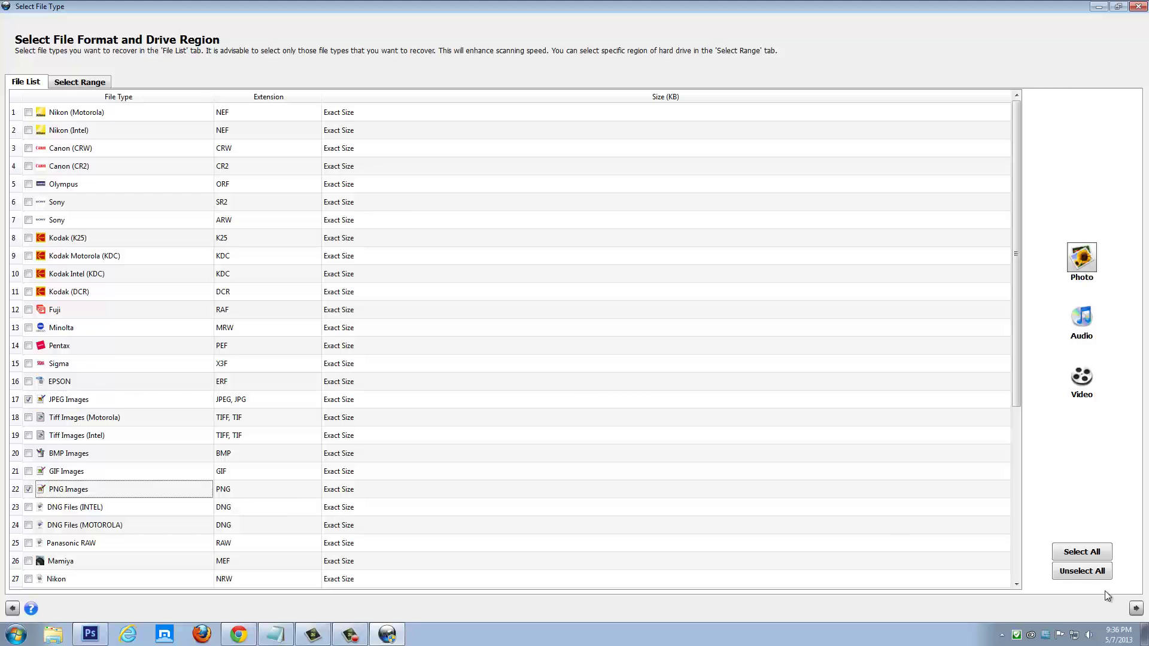
{"action": "left_click", "coordinate": [1136, 609]}
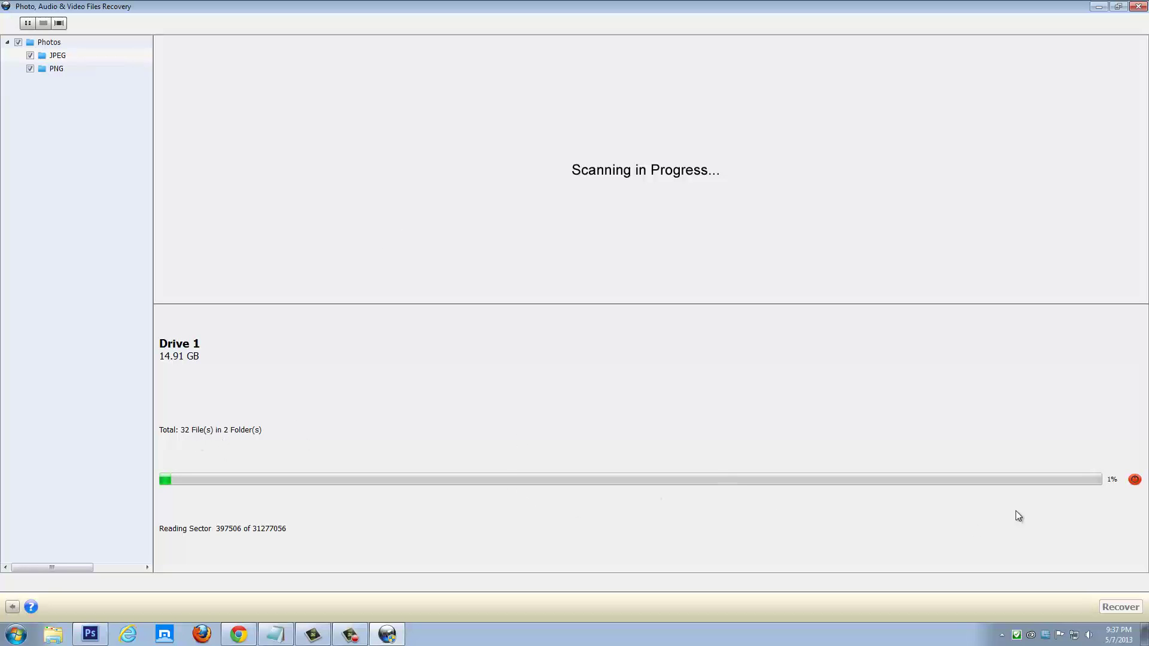
Abort the running scan and acknowledge the Process Aborted message.
{"action": "left_click", "coordinate": [1135, 481]}
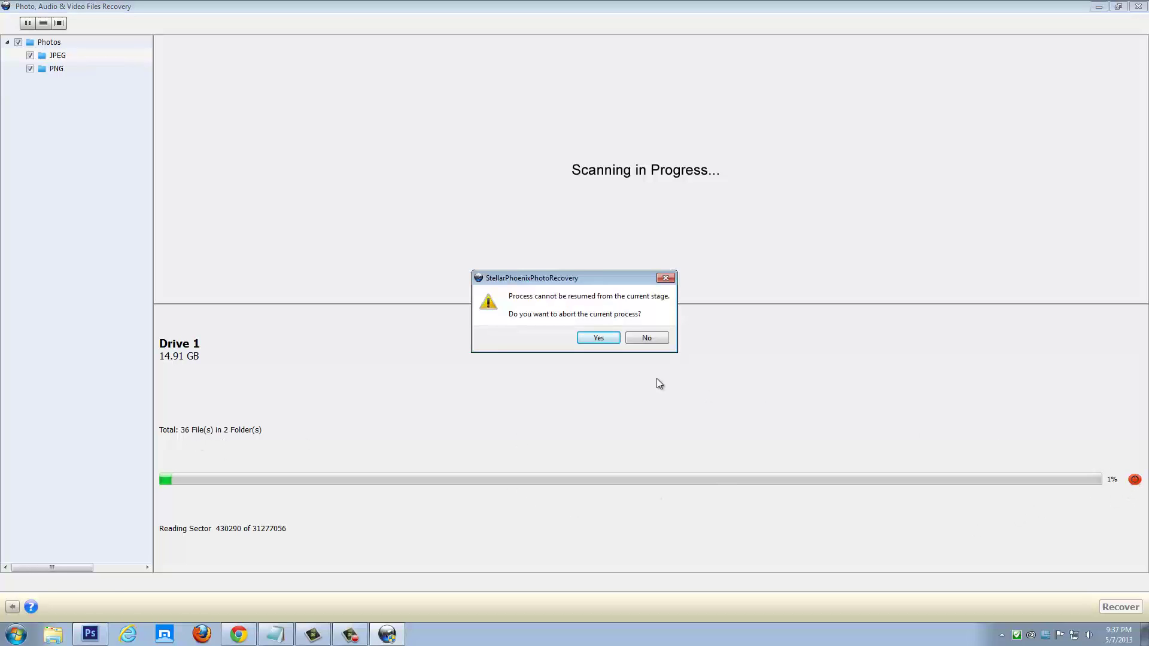
{"action": "left_click", "coordinate": [589, 337]}
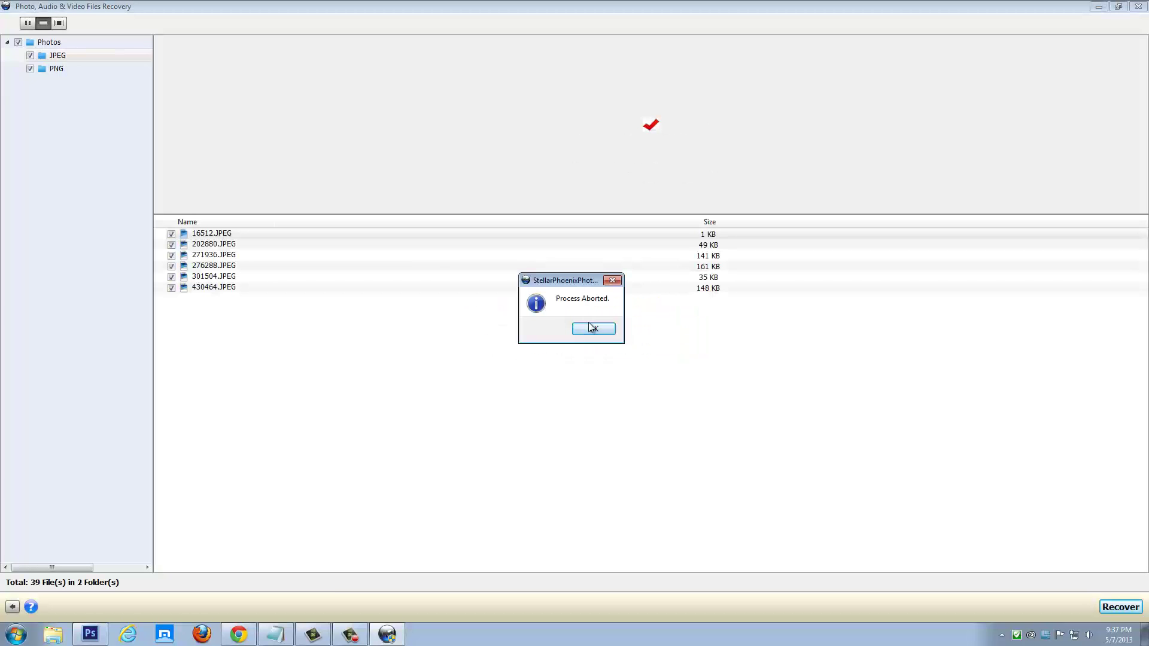
{"action": "left_click", "coordinate": [589, 335]}
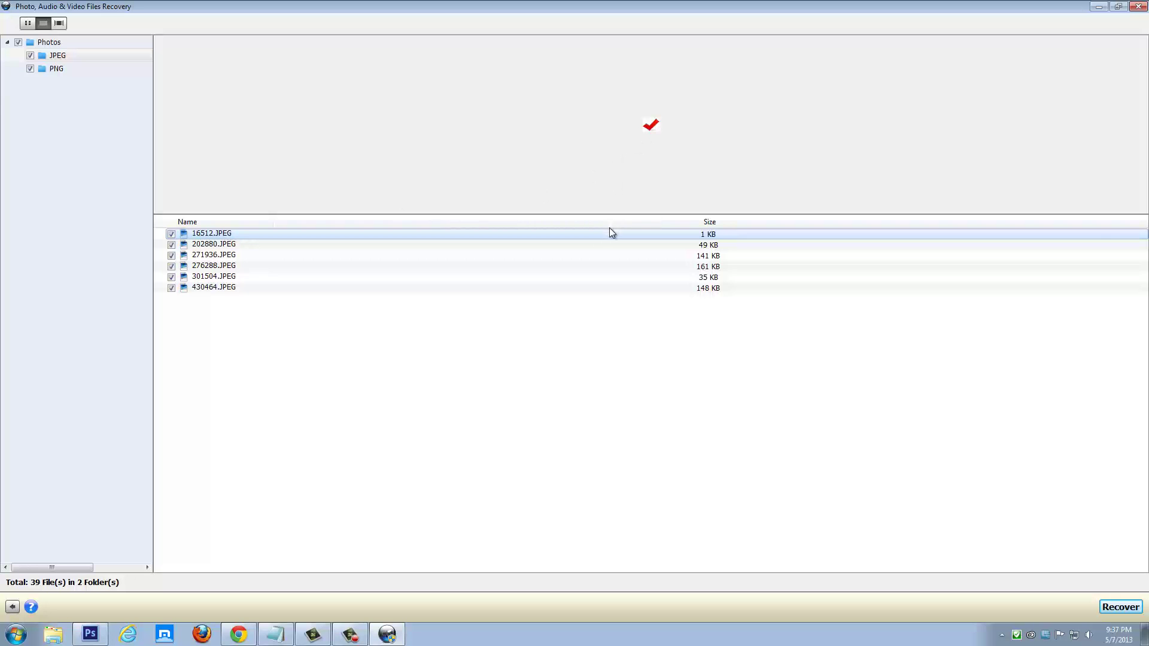
Preview 202880.JPEG, then 271936.JPEG showing a lion resting on clouds.
{"action": "left_click", "coordinate": [231, 244]}
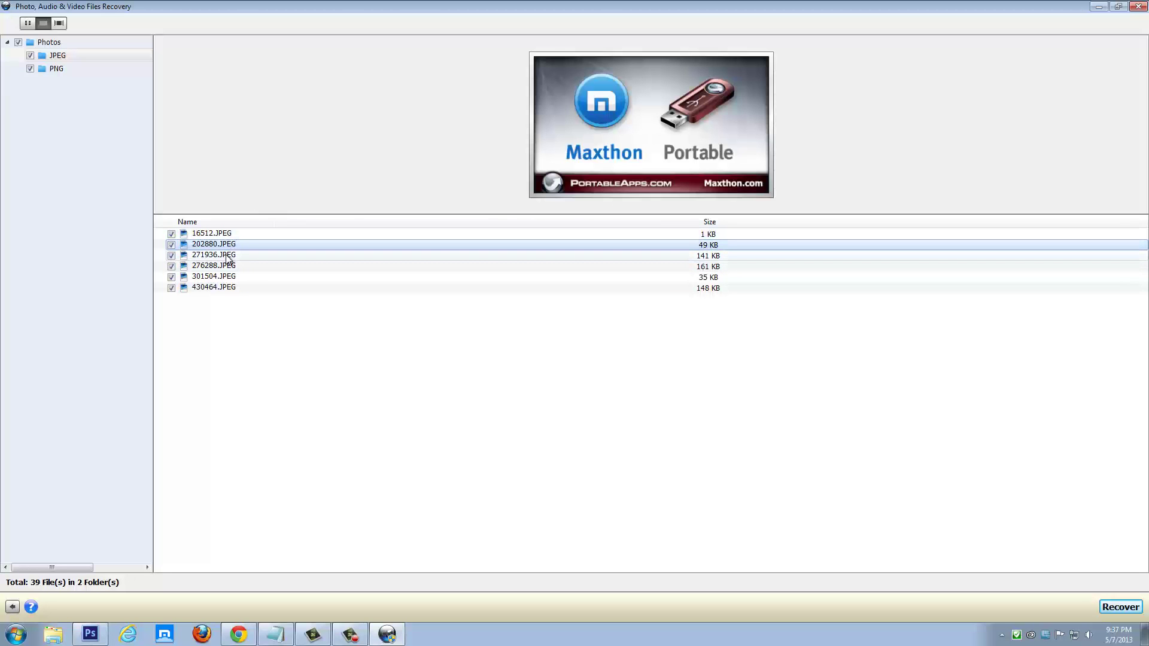
{"action": "left_click", "coordinate": [229, 257]}
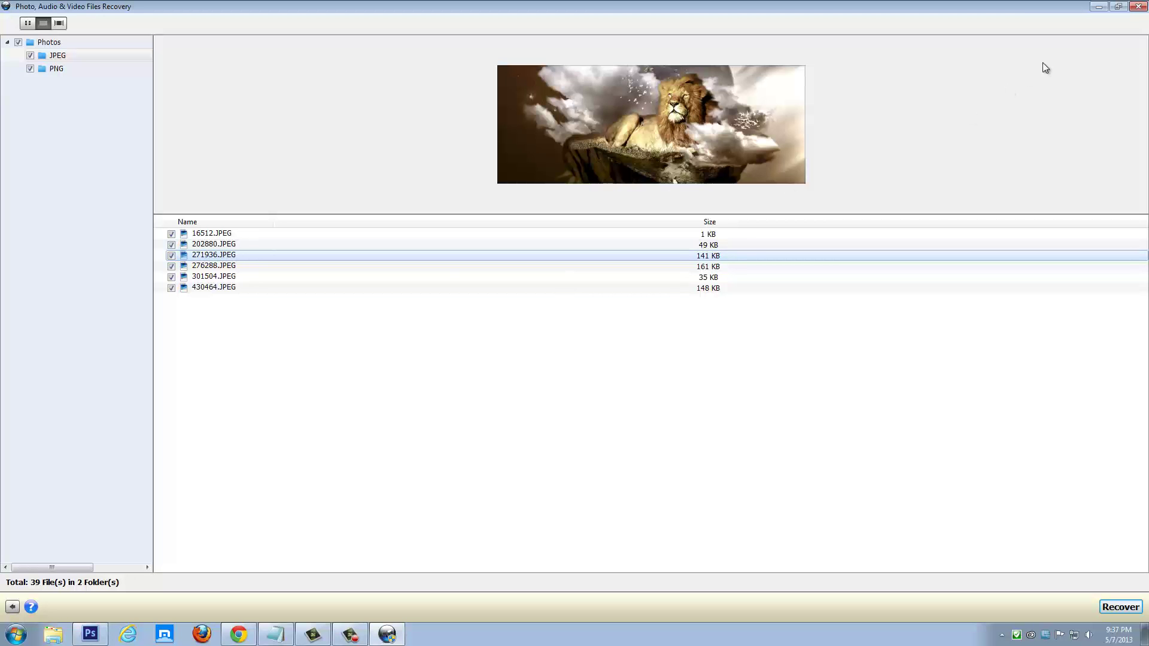
Alt+Tab back to the softdeal.org/sdcard download page in Chrome.
{"action": "key", "text": "alt+Tab"}
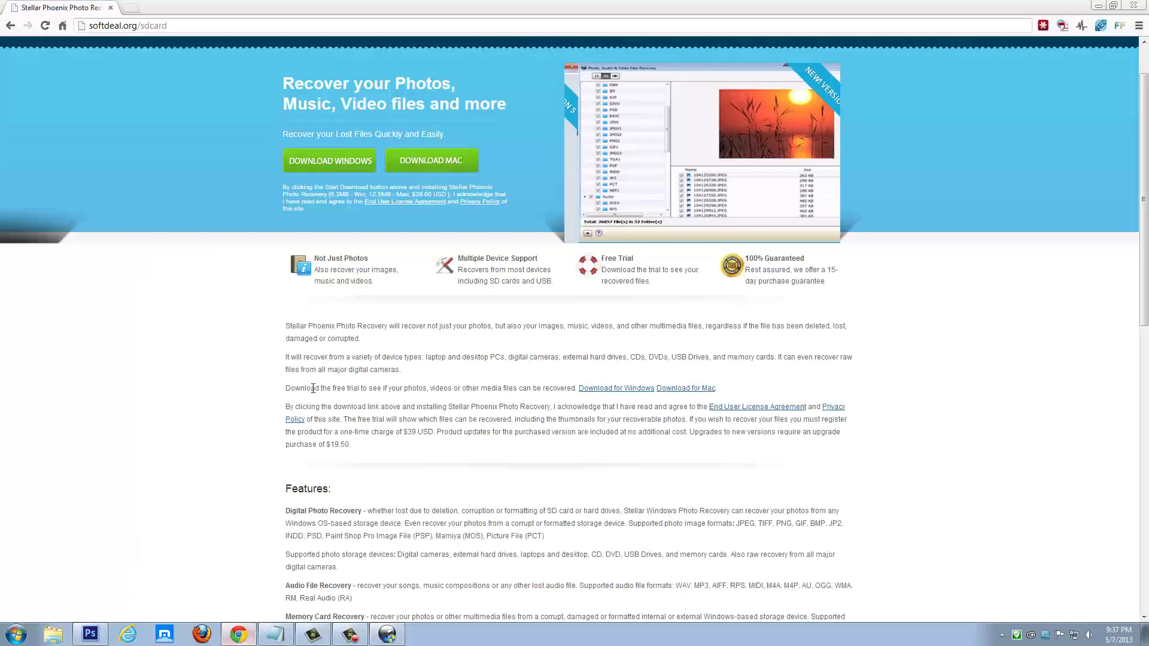